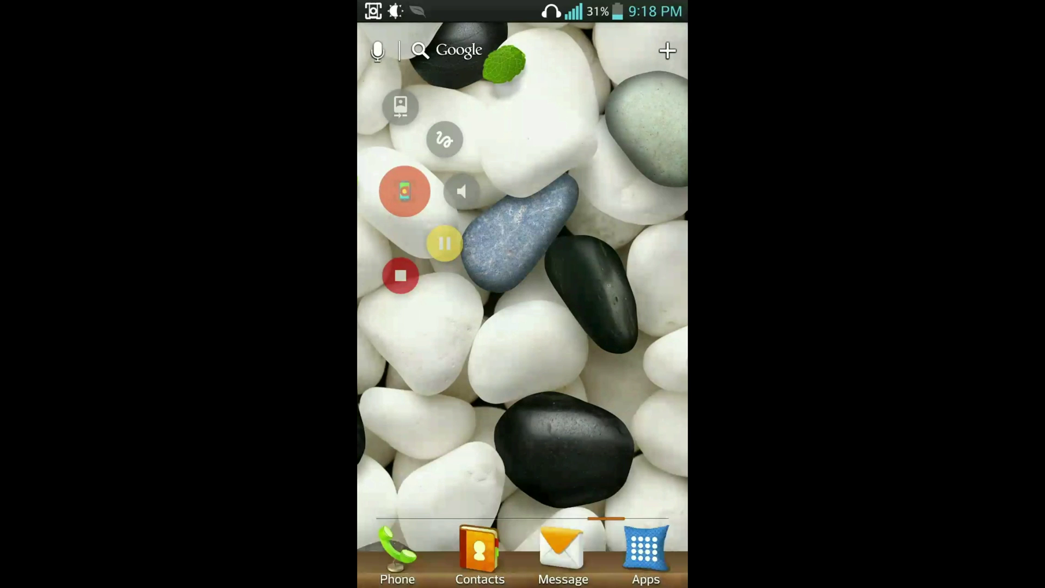
- Lower the system brightness from the notification shade and turn on Power saver
{"action": "left_click_drag", "start_coordinate": [523, 5], "coordinate": [522, 353]}
{"action": "left_click_drag", "start_coordinate": [490, 60], "coordinate": [555, 60]}
{"action": "mouse_move", "coordinate": [618, 120]}
{"action": "left_mouse_down"}
{"action": "mouse_move", "coordinate": [399, 122]}
{"action": "mouse_move", "coordinate": [546, 145]}
{"action": "mouse_move", "coordinate": [601, 180]}
{"action": "left_mouse_up"}
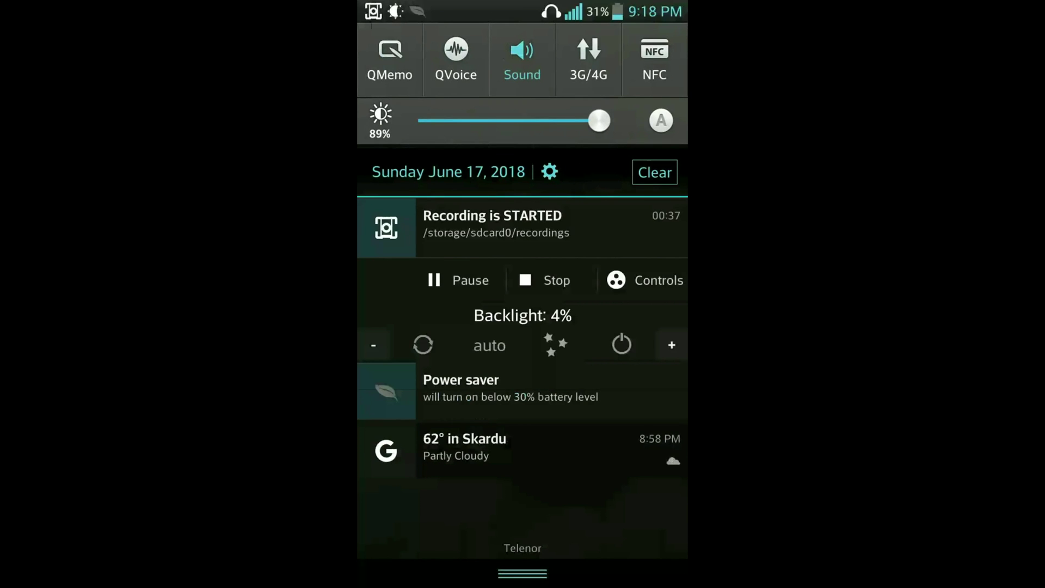
{"action": "left_click_drag", "start_coordinate": [590, 557], "coordinate": [591, 327]}
{"action": "mouse_move", "coordinate": [448, 6]}
{"action": "left_mouse_down"}
{"action": "mouse_move", "coordinate": [434, 170]}
{"action": "mouse_move", "coordinate": [434, 65]}
{"action": "left_mouse_up"}
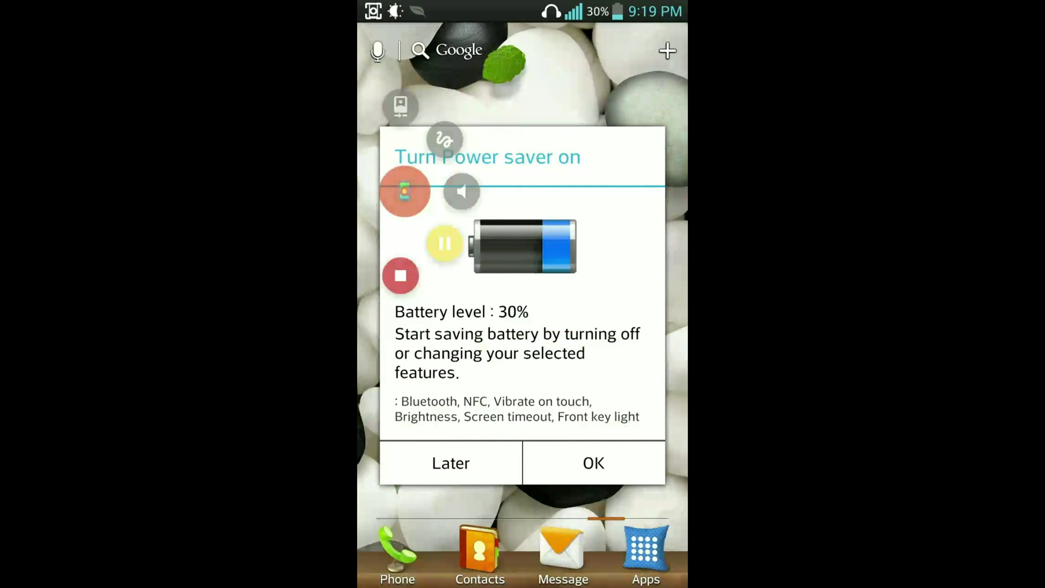
{"action": "left_click", "coordinate": [593, 463]}
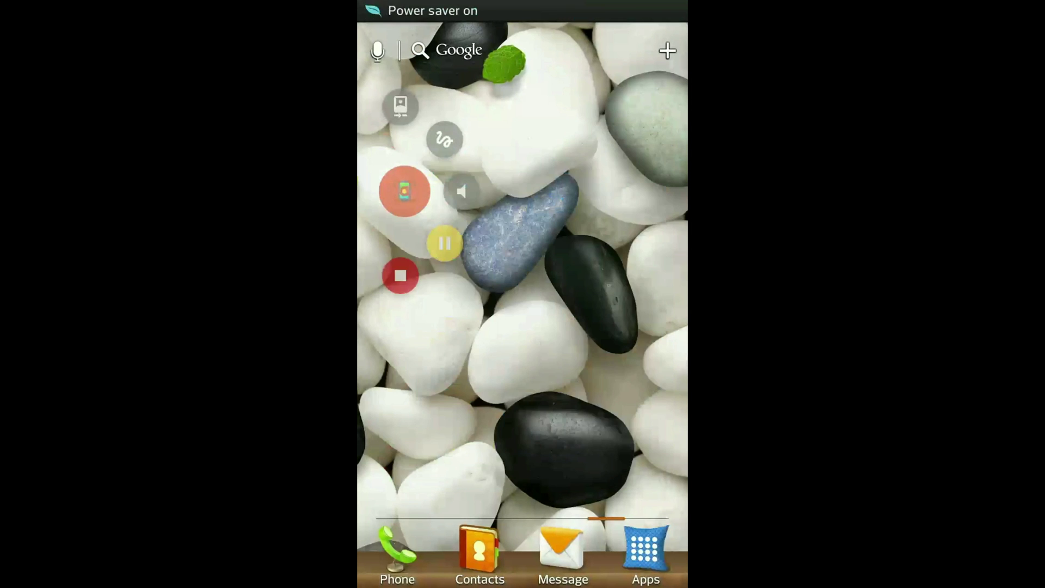
- Raise system brightness to 70% and open the Lux Lite backlight controls from its notification
{"action": "left_click_drag", "start_coordinate": [523, 11], "coordinate": [523, 490]}
{"action": "left_click_drag", "start_coordinate": [392, 59], "coordinate": [593, 60]}
{"action": "left_click_drag", "start_coordinate": [430, 121], "coordinate": [560, 120]}
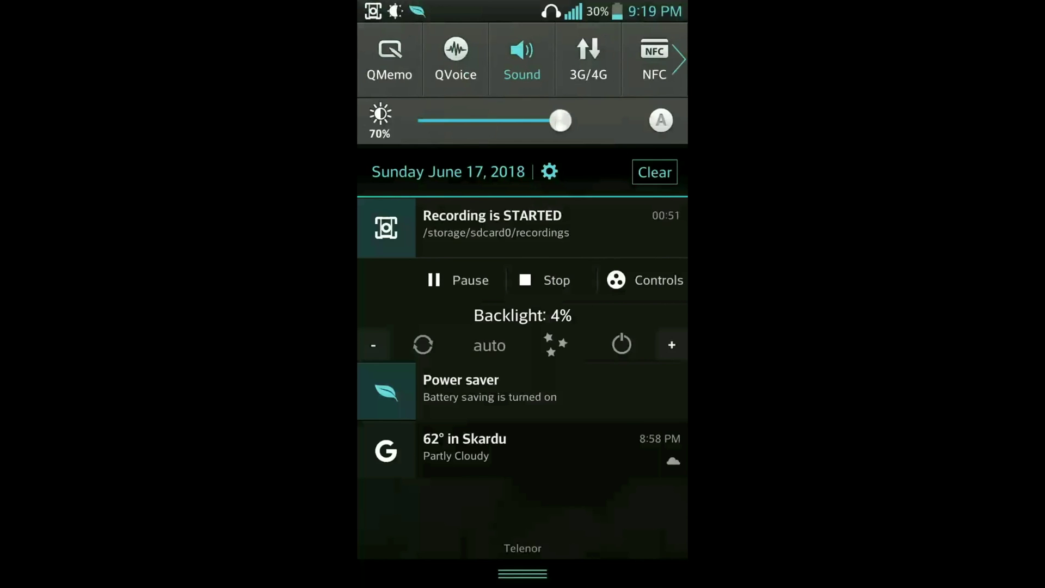
{"action": "left_click_drag", "start_coordinate": [544, 572], "coordinate": [554, 468]}
{"action": "left_click", "coordinate": [541, 318]}
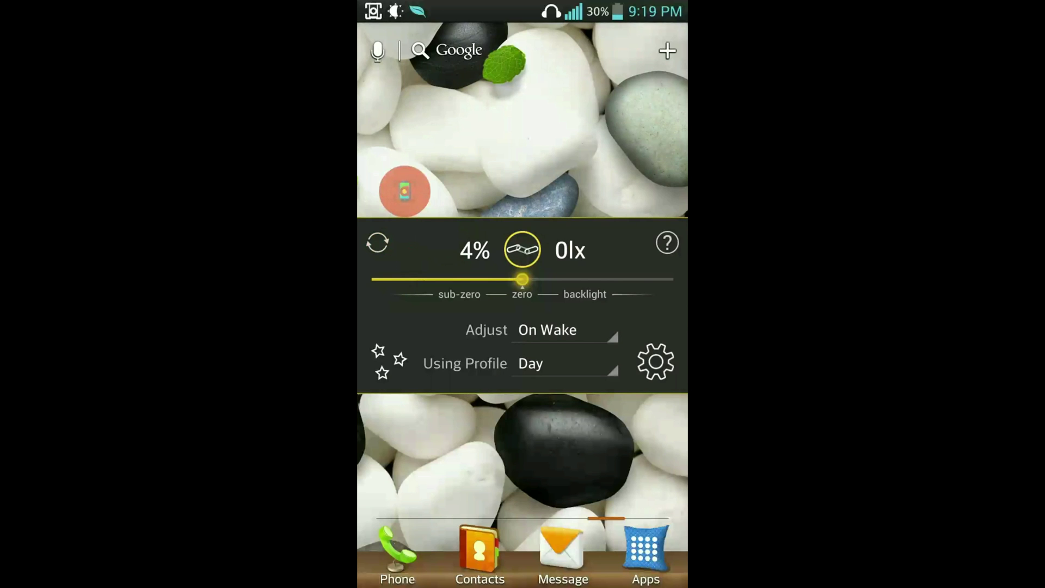
- Drag the Lux backlight slider from 4% into the sub-zero range, reading -4%
{"action": "mouse_move", "coordinate": [522, 279]}
{"action": "left_mouse_down"}
{"action": "mouse_move", "coordinate": [621, 292]}
{"action": "mouse_move", "coordinate": [527, 327]}
{"action": "left_mouse_up"}
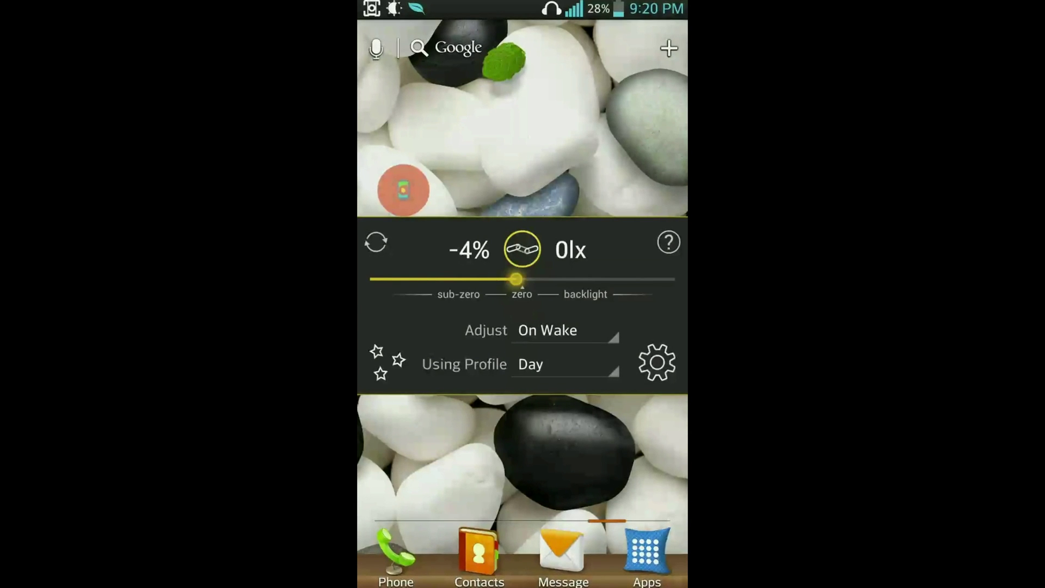
- Dismiss the backlight link prompt to close Lux, then browse the app drawer pages
{"action": "left_click", "coordinate": [523, 249]}
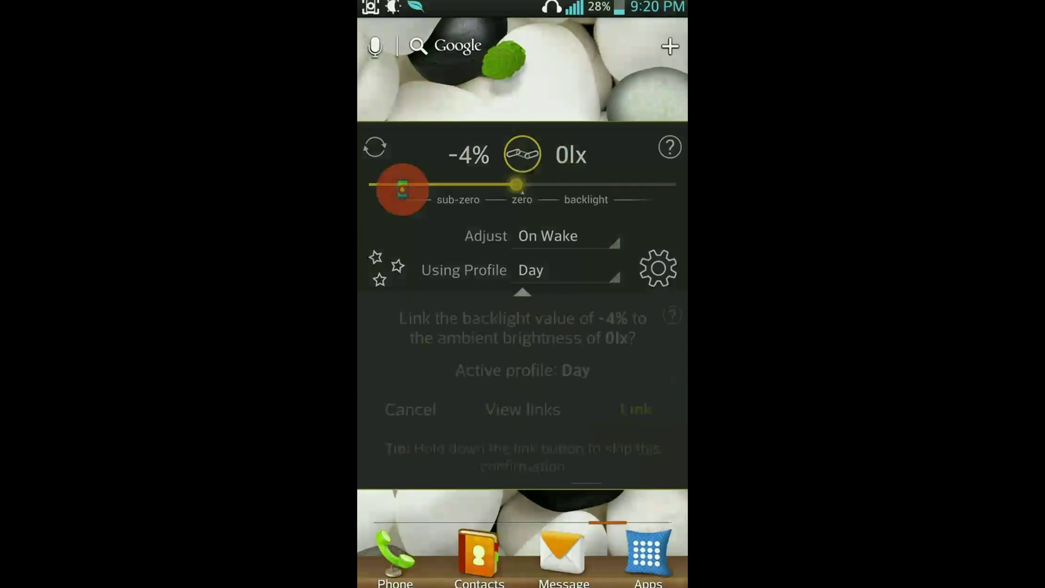
{"action": "left_click", "coordinate": [635, 408]}
{"action": "left_click", "coordinate": [647, 554]}
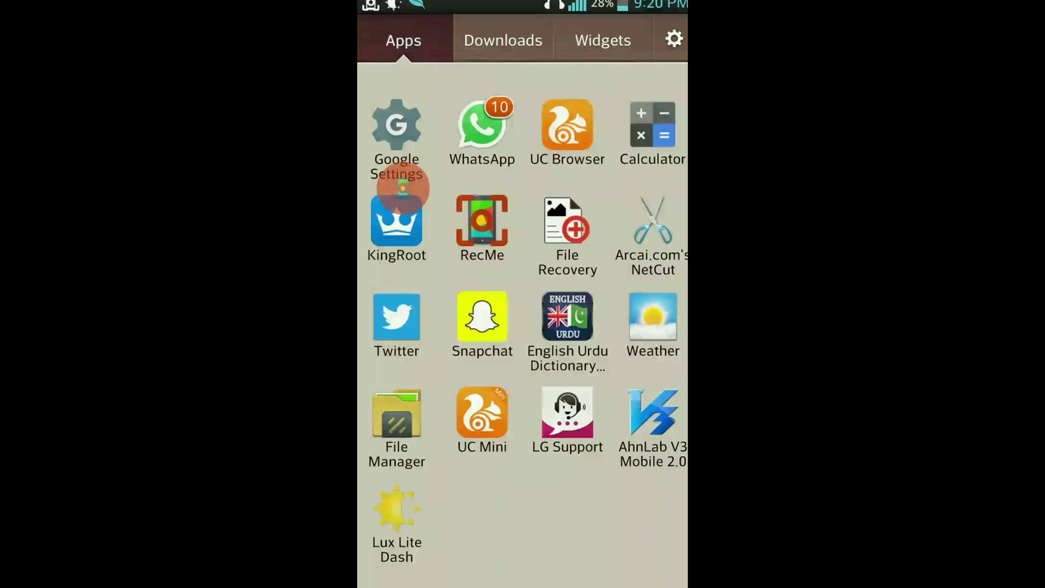
{"action": "left_click_drag", "start_coordinate": [497, 490], "coordinate": [609, 462]}
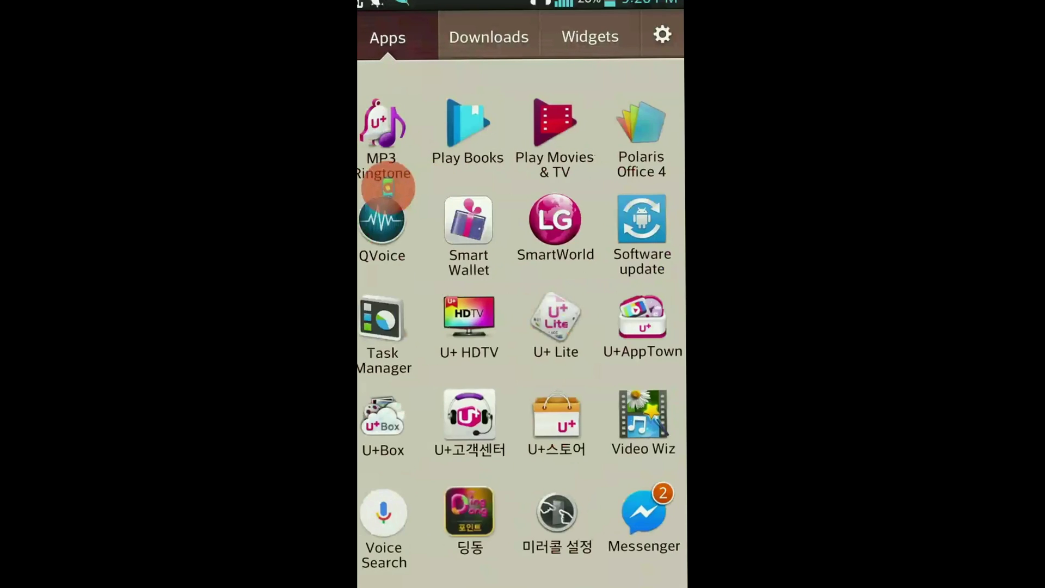
{"action": "left_click_drag", "start_coordinate": [435, 354], "coordinate": [626, 353]}
{"action": "left_click_drag", "start_coordinate": [436, 353], "coordinate": [626, 354]}
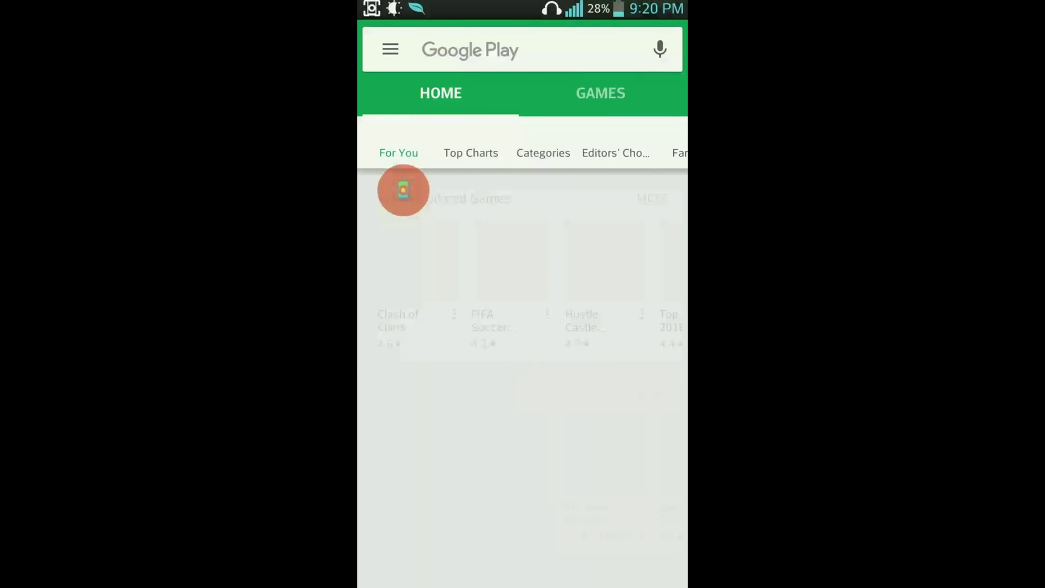
- Search the Play Store for 'lux lite' to show its app listing
{"action": "left_click", "coordinate": [468, 50]}
{"action": "type", "text": "lu"}
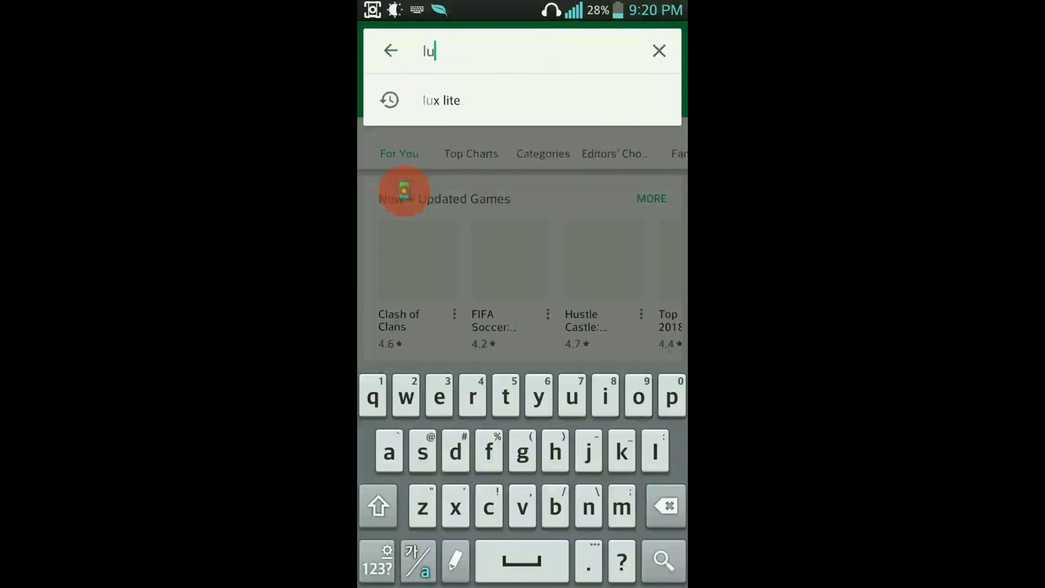
{"action": "type", "text": "x lite"}
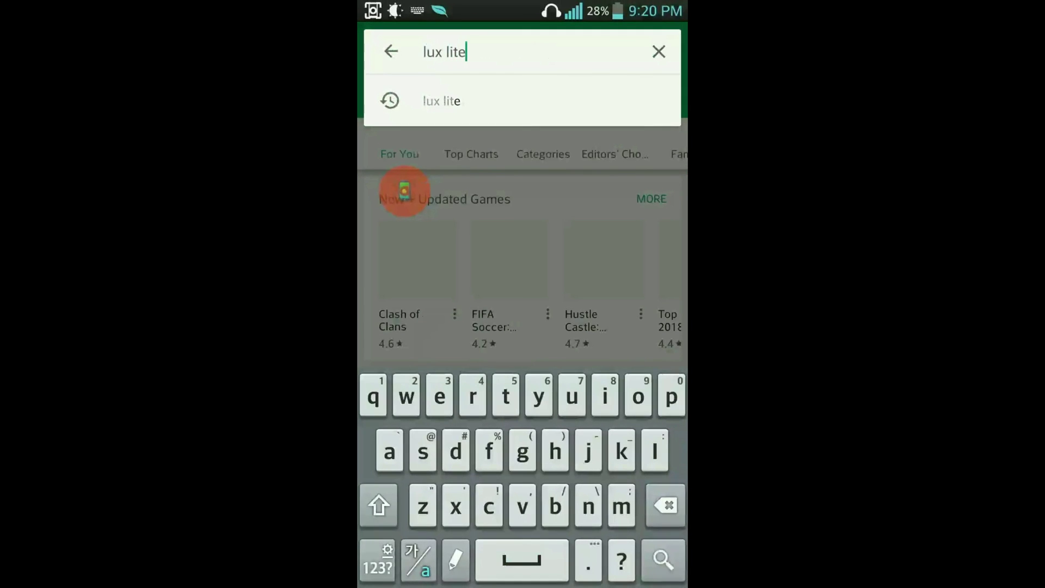
{"action": "left_click", "coordinate": [663, 559]}
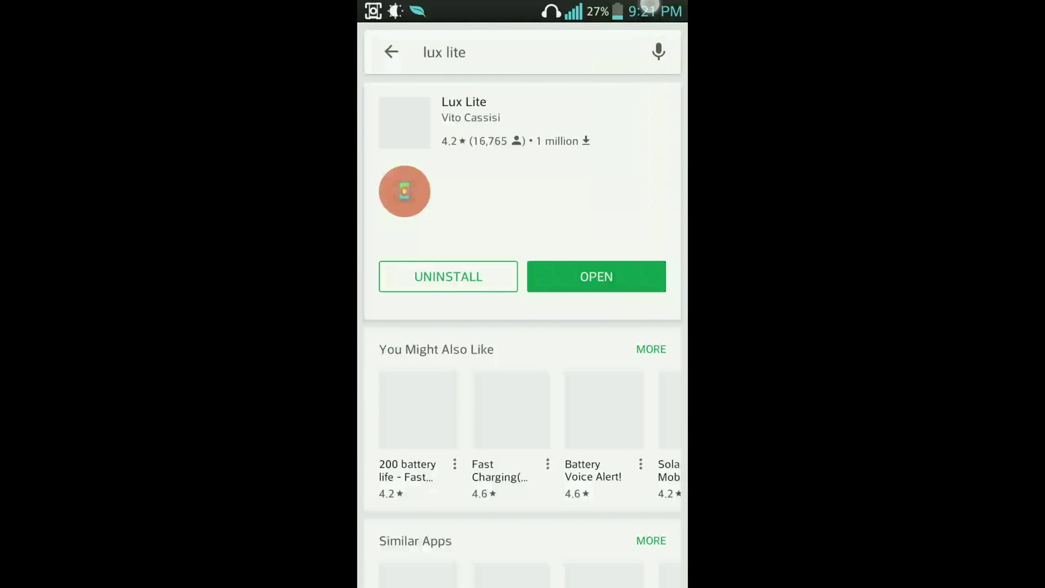
- Open the Lux backlight panel (4%, 0lx, Day profile) from the notification shade over Play Store
{"action": "left_click_drag", "start_coordinate": [523, 8], "coordinate": [522, 566]}
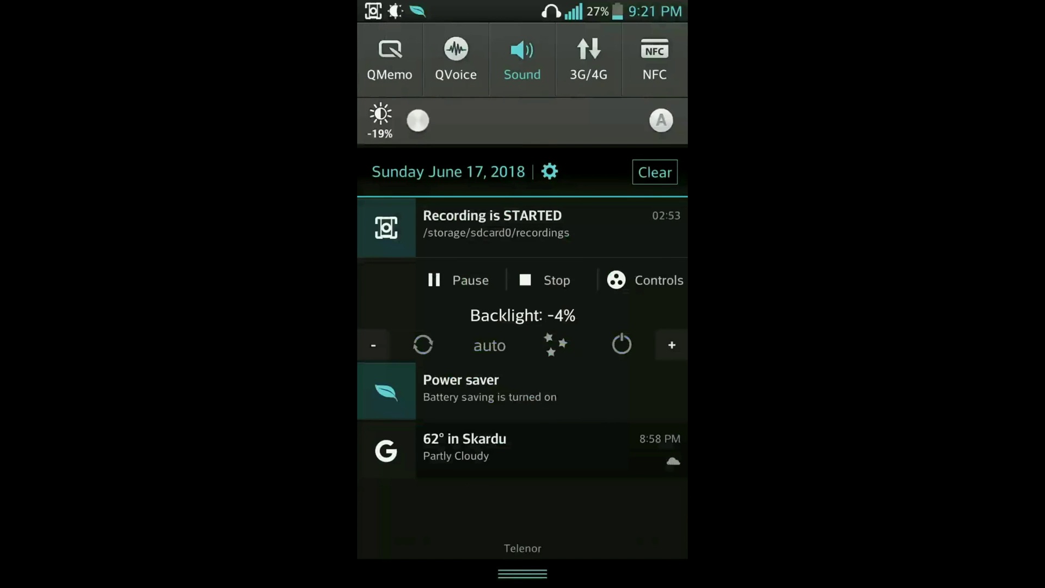
{"action": "left_click", "coordinate": [523, 316]}
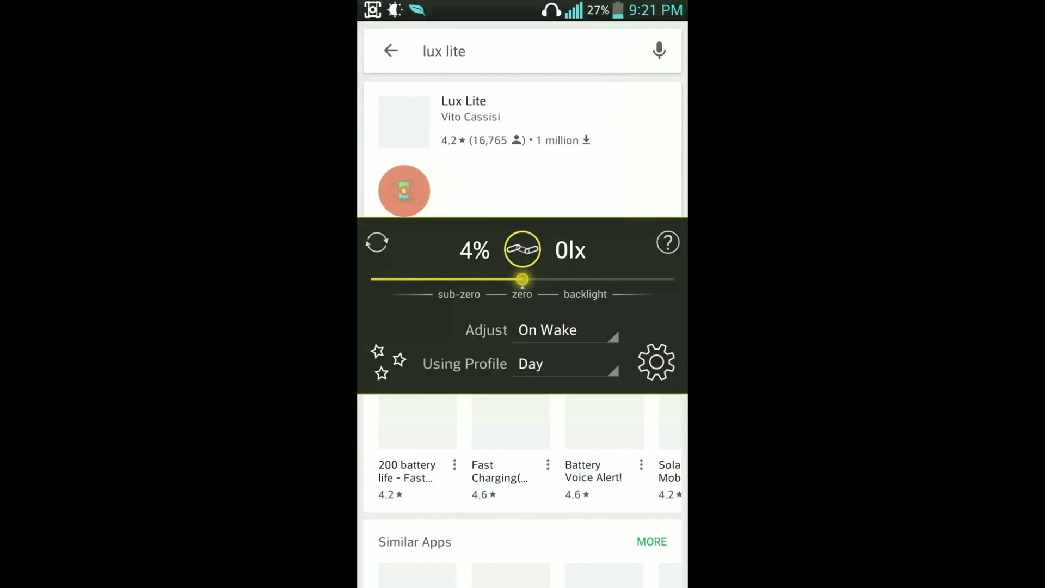
{"action": "left_click", "coordinate": [565, 330]}
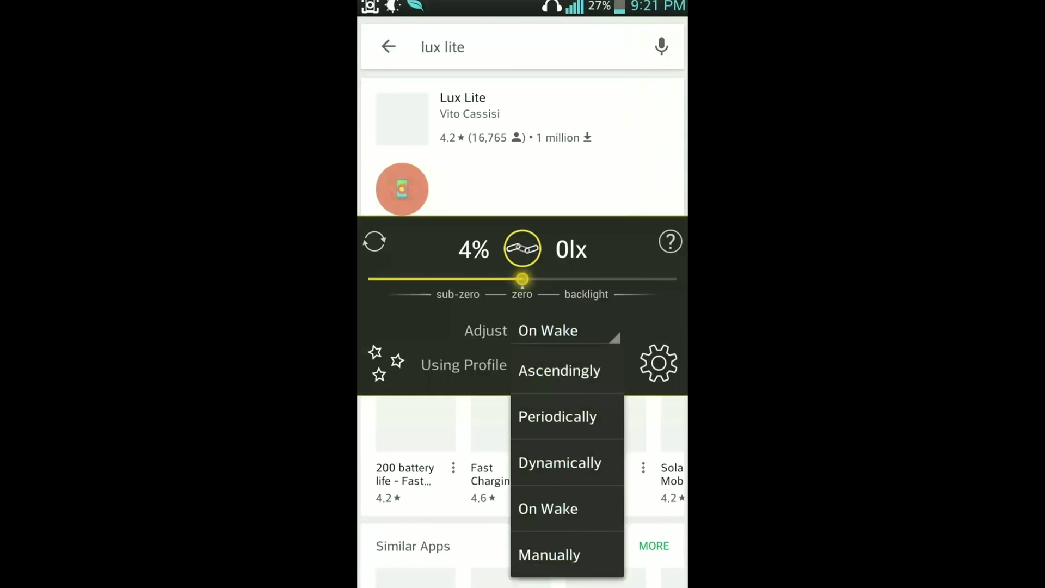
{"action": "left_click", "coordinate": [483, 331]}
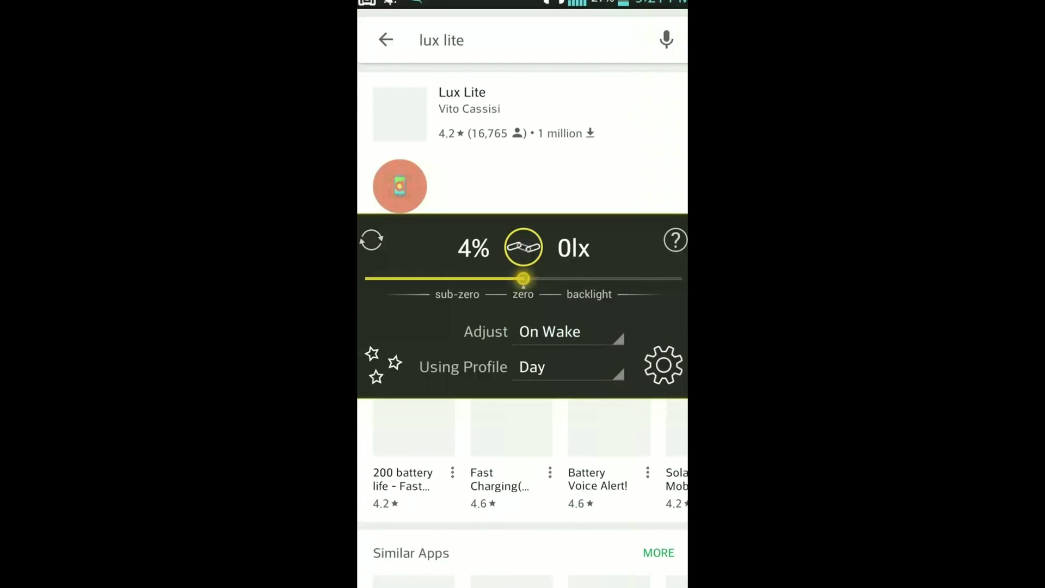
{"action": "left_click", "coordinate": [566, 366]}
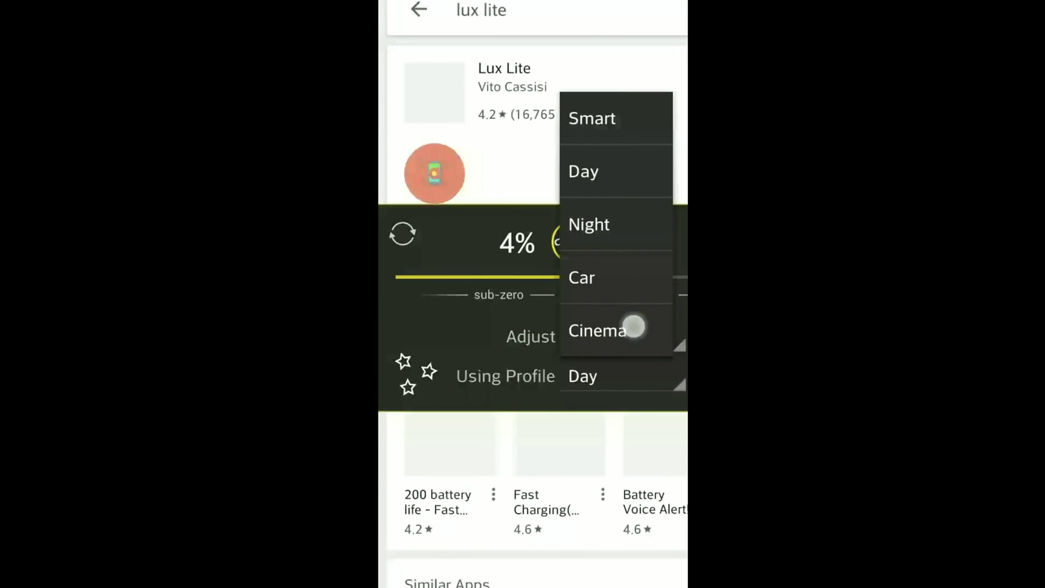
{"action": "left_click", "coordinate": [634, 326]}
{"action": "left_click", "coordinate": [553, 378]}
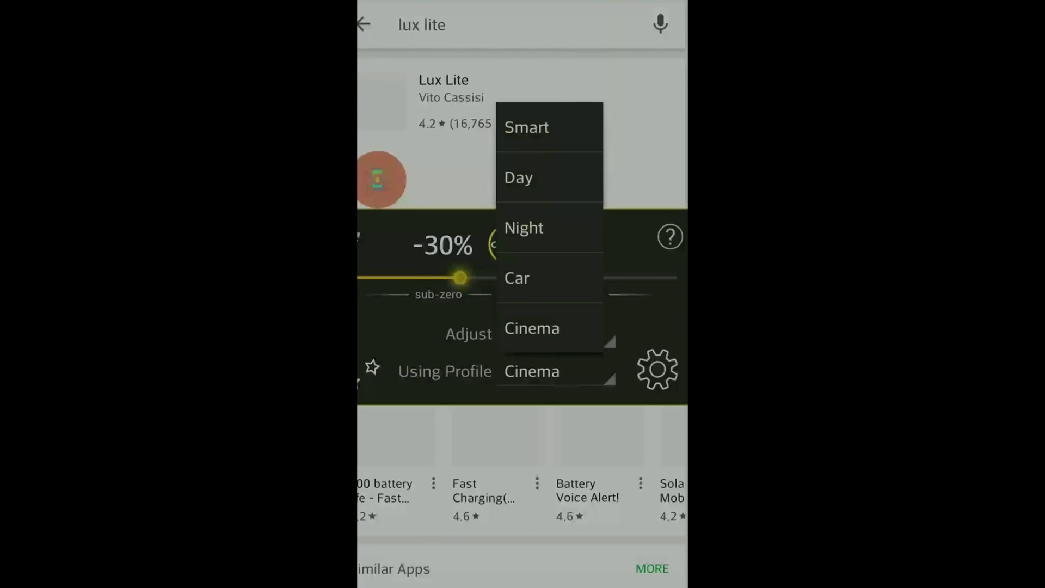
{"action": "left_click", "coordinate": [524, 228]}
{"action": "left_click", "coordinate": [549, 371]}
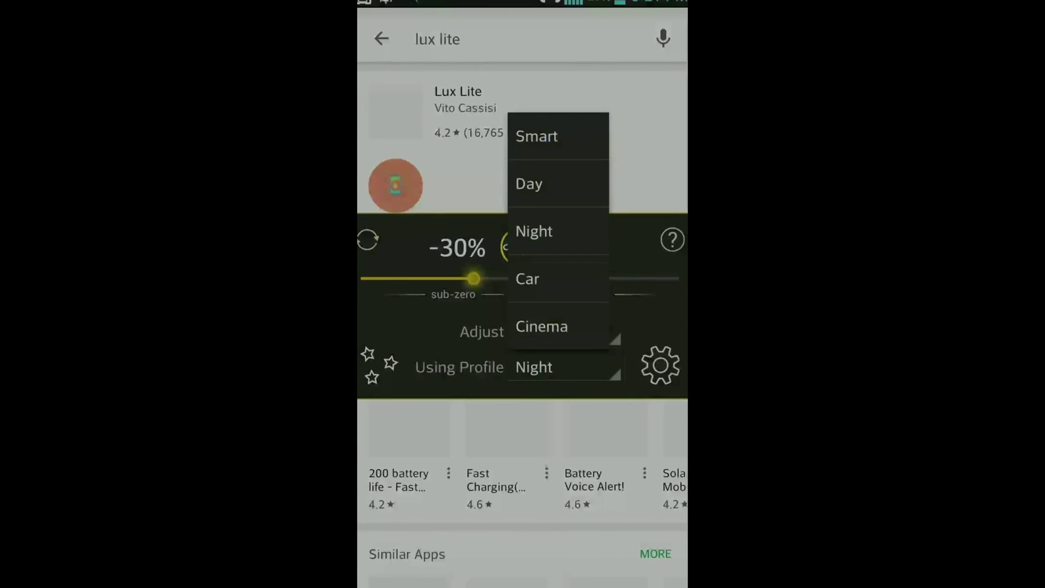
{"action": "left_click", "coordinate": [528, 183]}
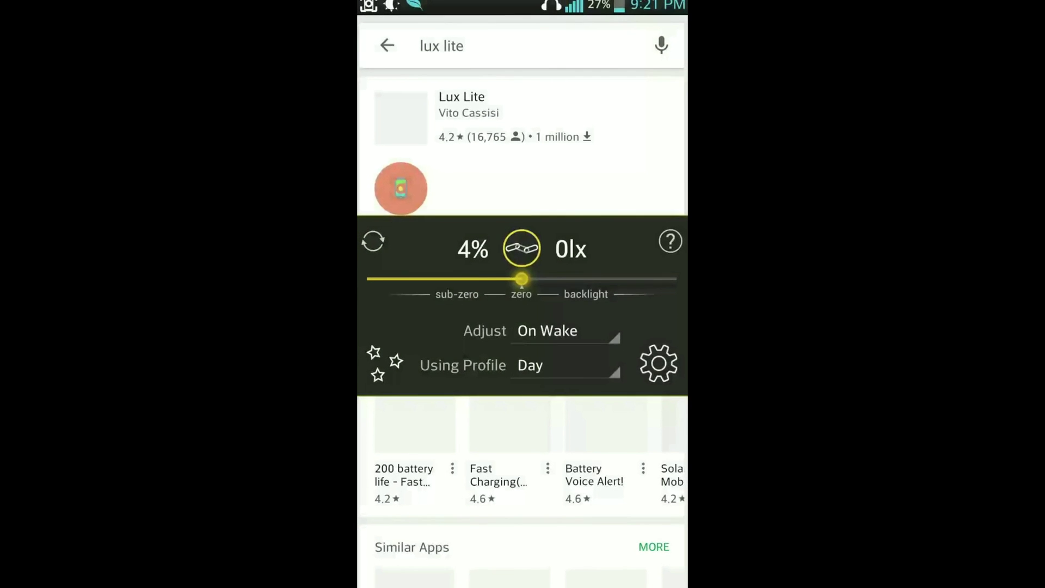
{"action": "left_click", "coordinate": [560, 366]}
{"action": "left_click", "coordinate": [564, 144]}
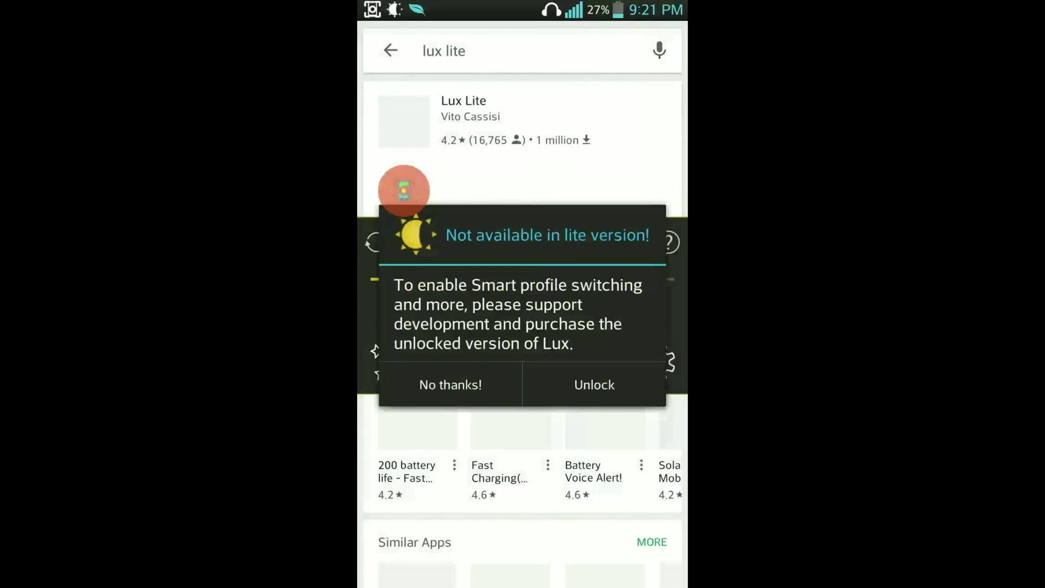
{"action": "left_click", "coordinate": [478, 384]}
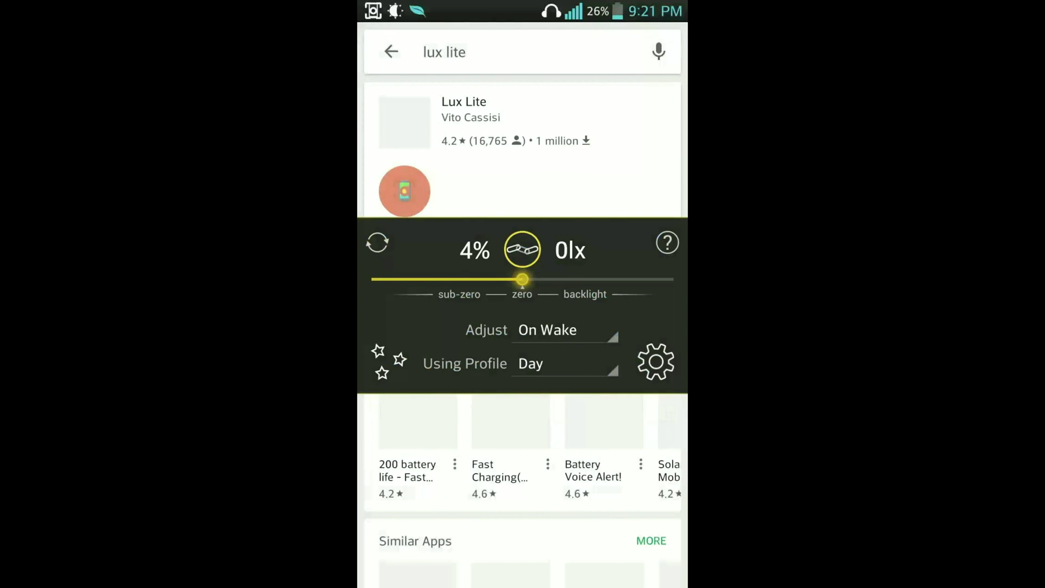
- Toggle Lux Night Mode on and back off, then return to the home screen
{"action": "left_click", "coordinate": [388, 361]}
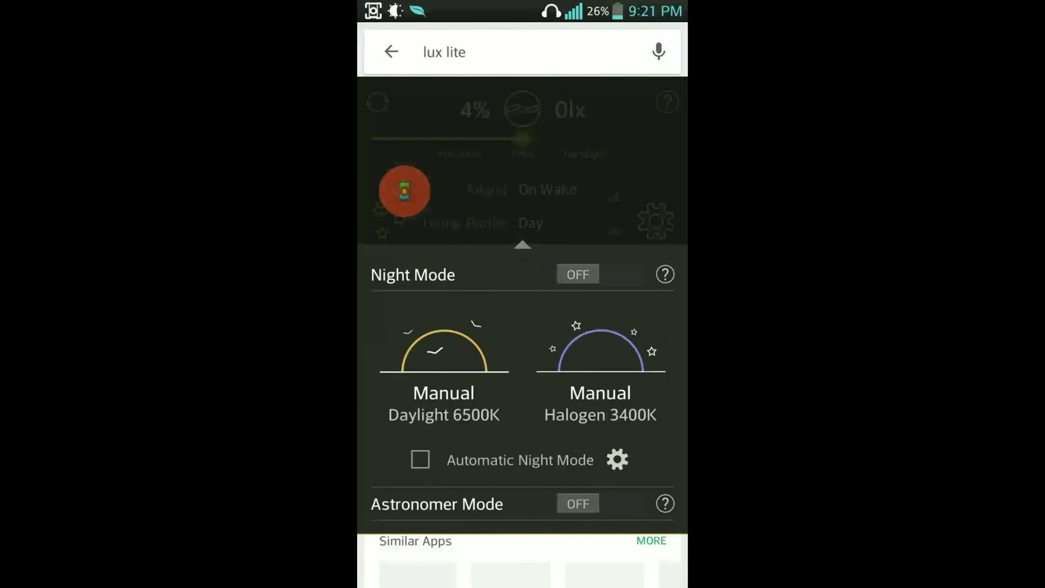
{"action": "left_click", "coordinate": [599, 274]}
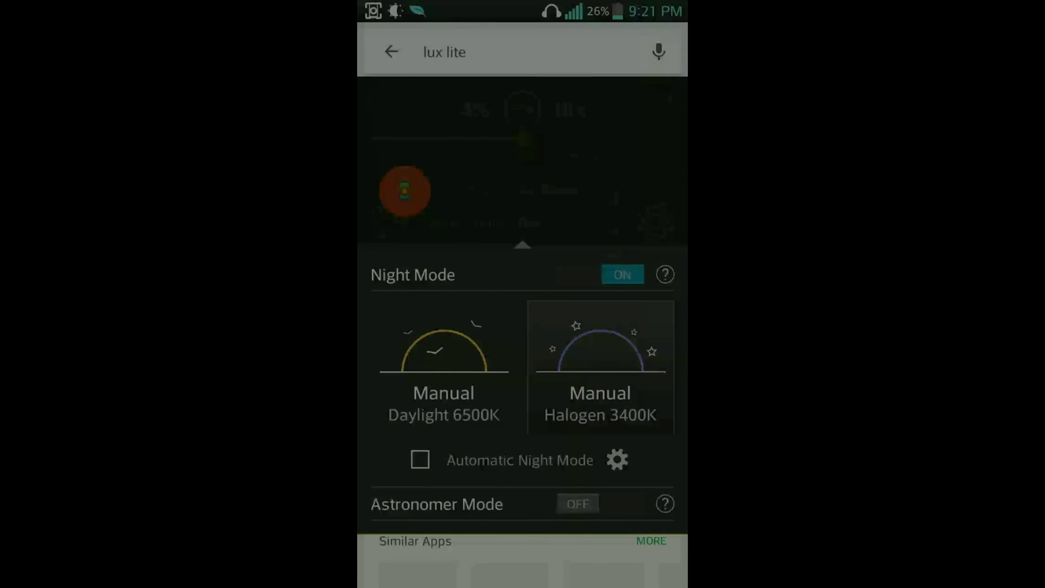
{"action": "left_click", "coordinate": [620, 274]}
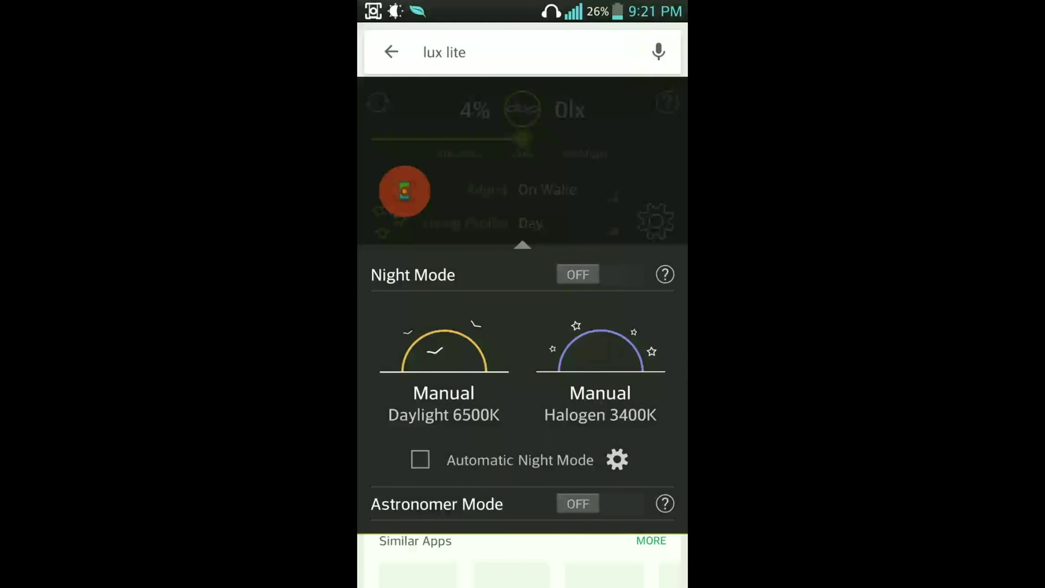
{"action": "left_click", "coordinate": [525, 456]}
{"action": "left_click", "coordinate": [590, 331]}
{"action": "key", "text": "Home"}
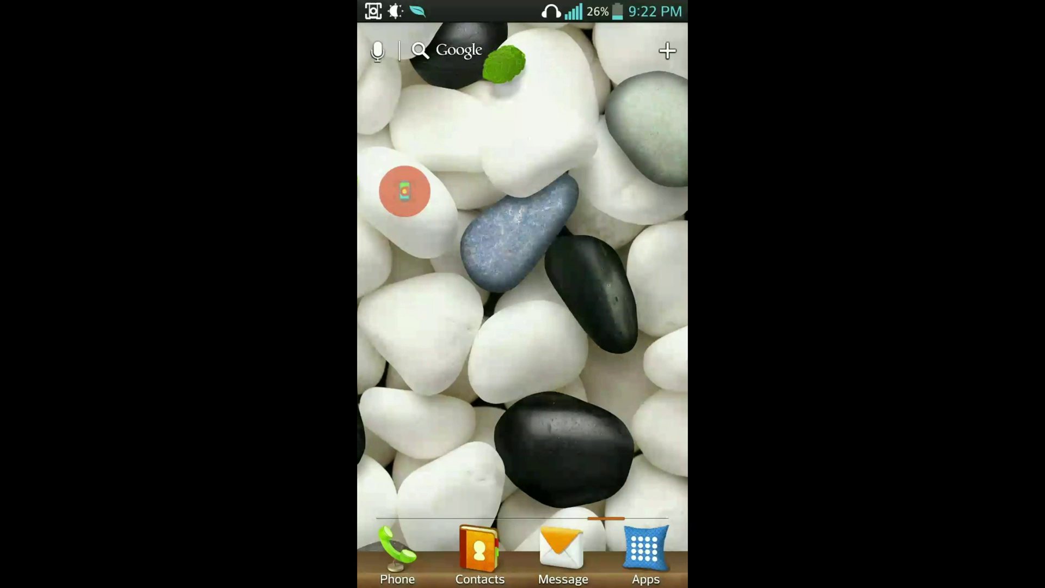
{"action": "left_click", "coordinate": [404, 191]}
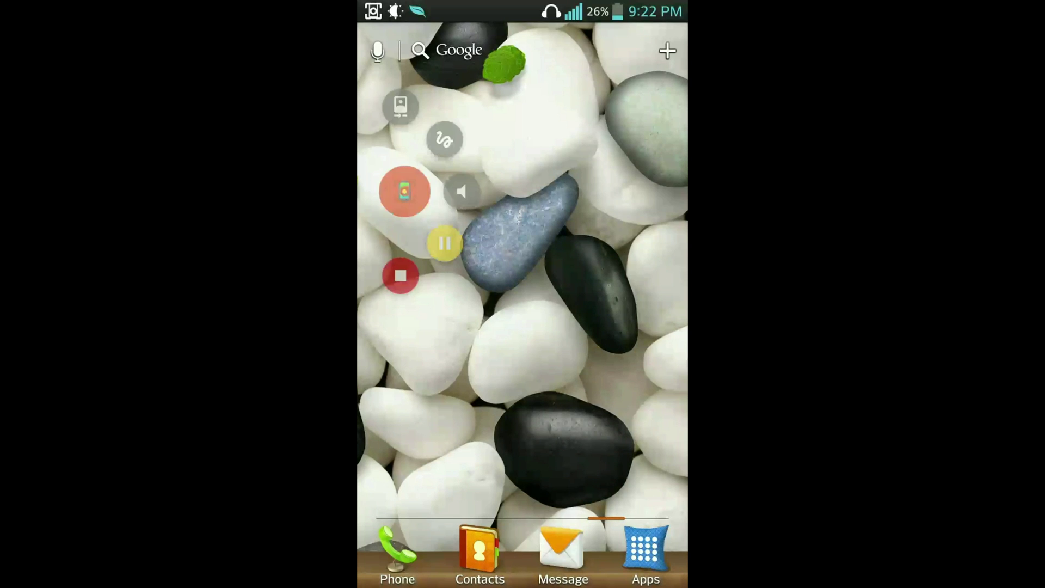